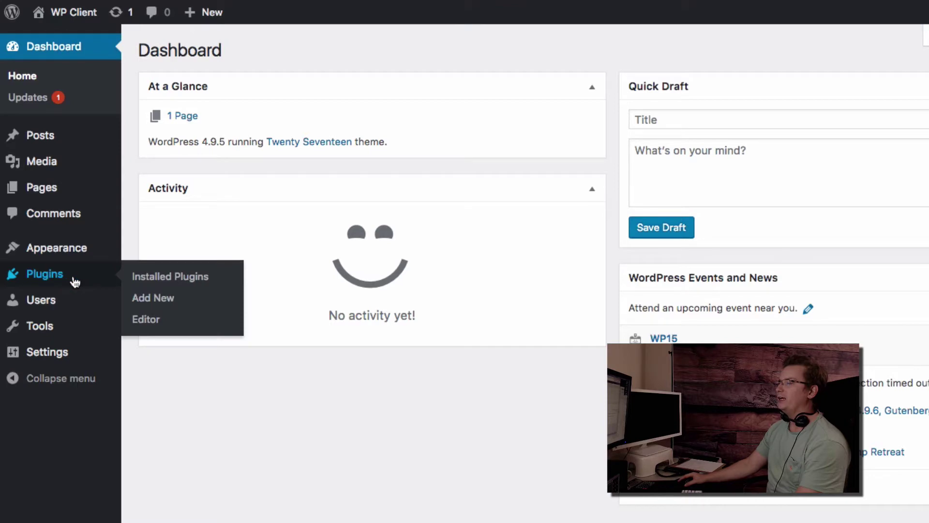
Step: Choose wp-instant-leads.2.6.0.zip from api > wp-instant-leads-2 > update in the Upload Plugin form
left_click(177, 301)
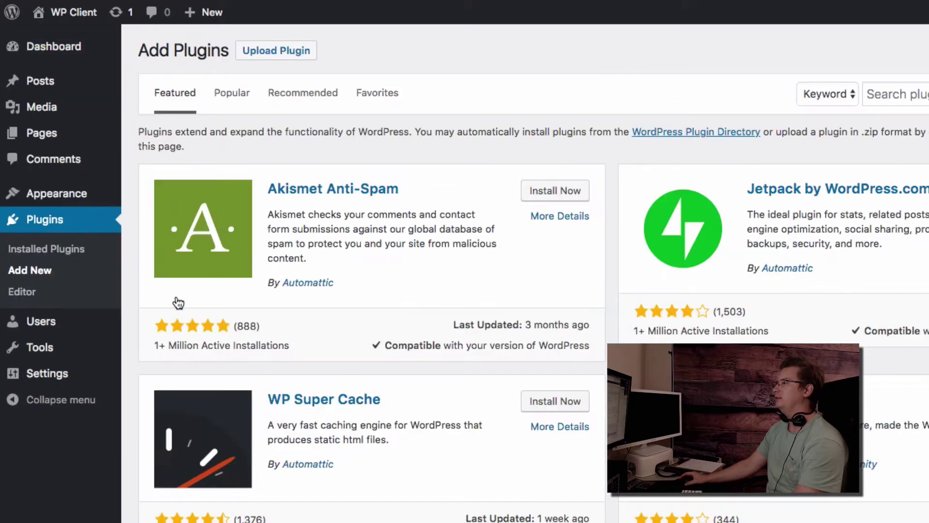
left_click(269, 52)
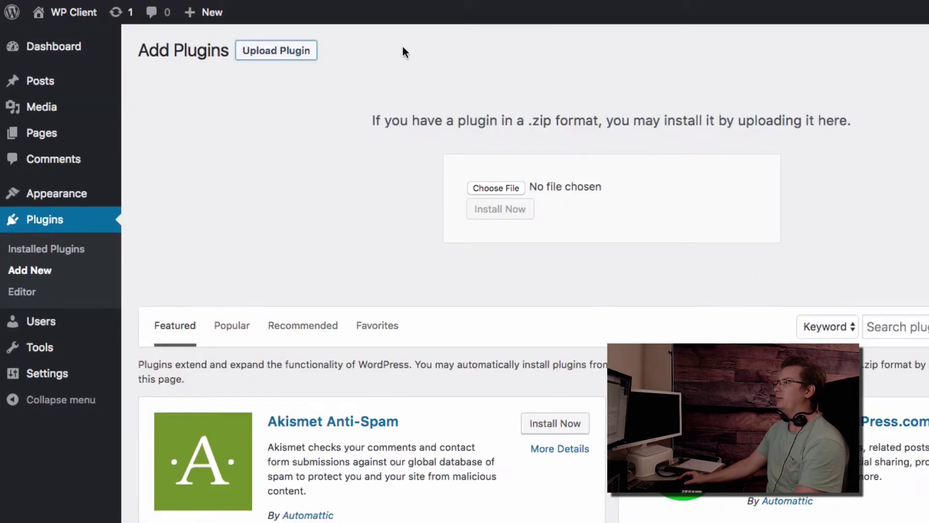
left_click(494, 189)
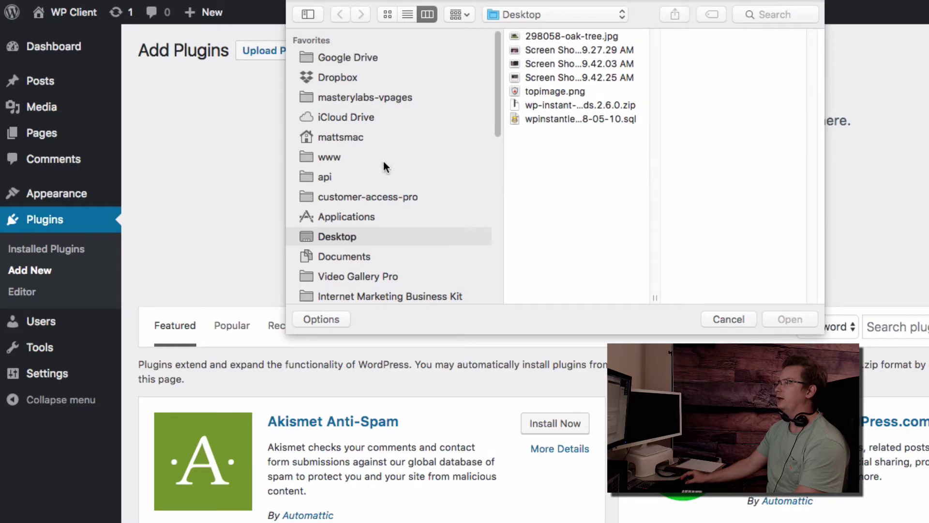
left_click(397, 177)
scroll(612, 214, "down", 3)
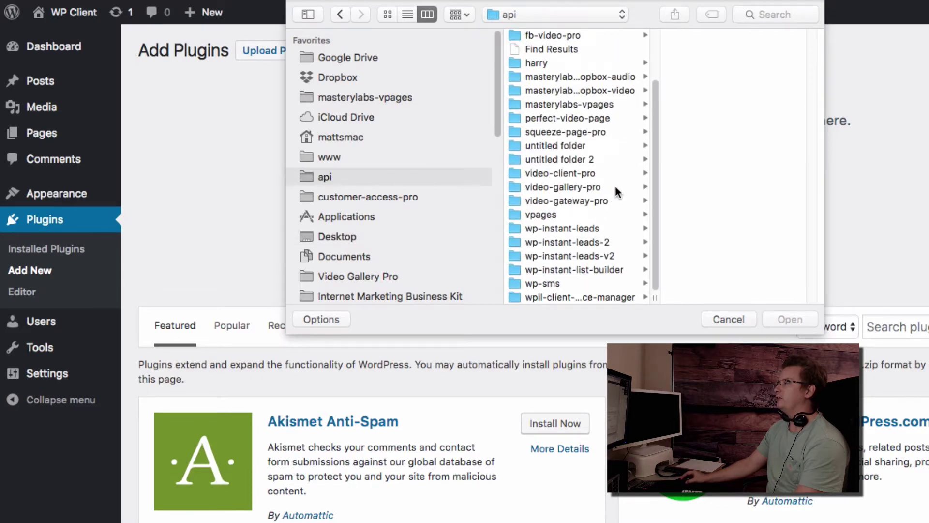
left_click(611, 242)
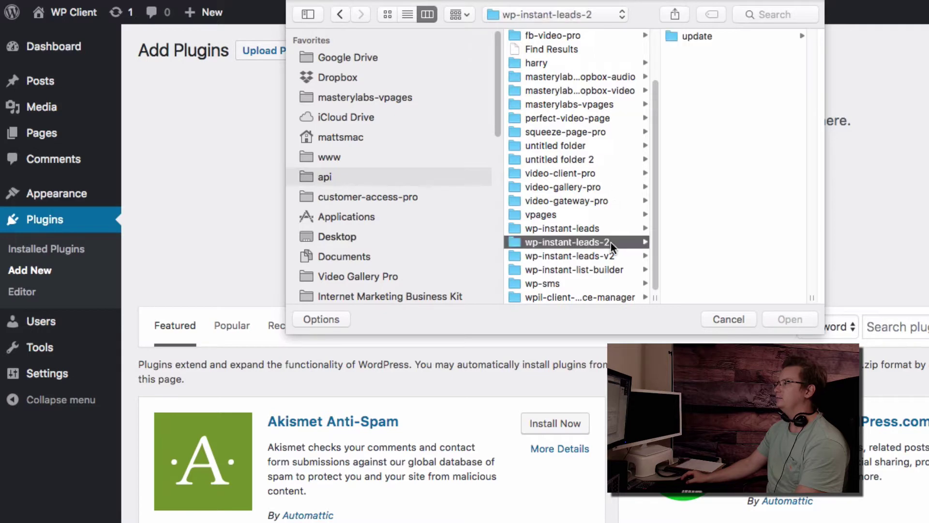
left_click(687, 39)
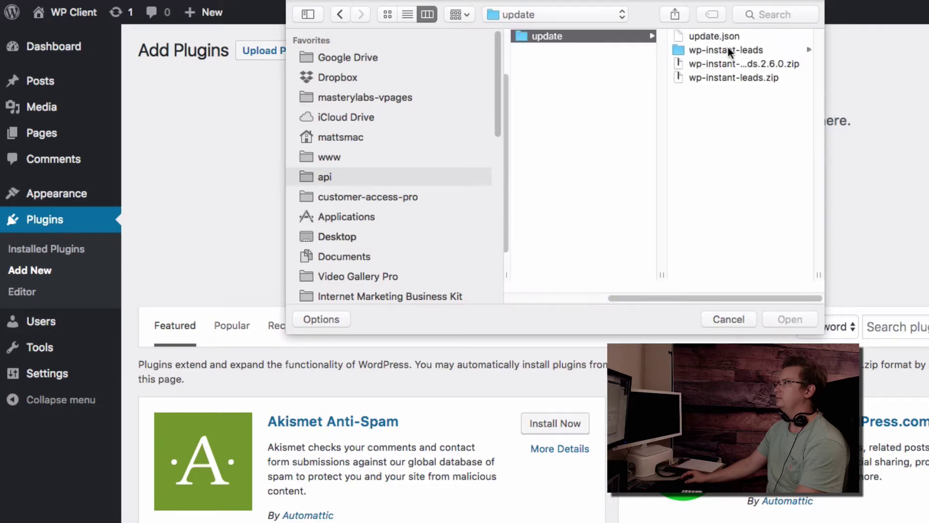
left_click(731, 64)
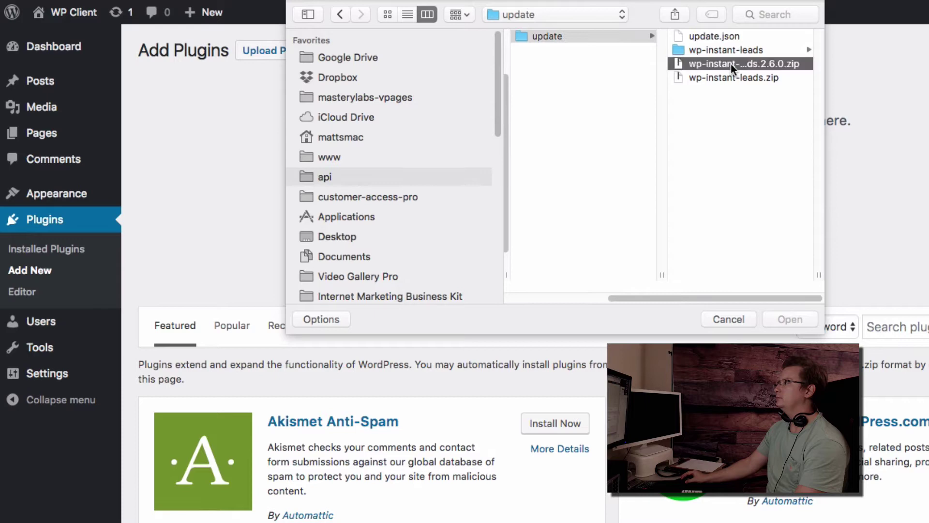
left_click(798, 315)
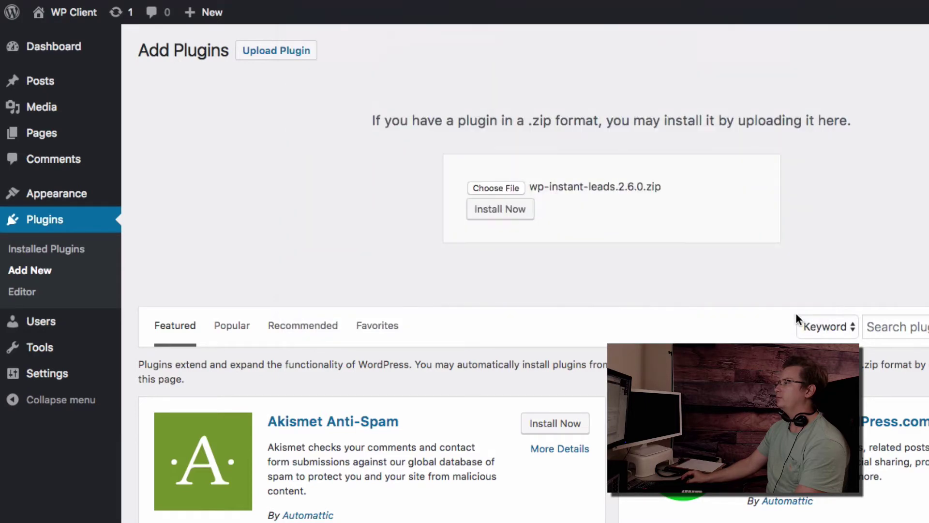
Step: Install the uploaded zip and activate WP Instant Leads 2.6.0
left_click(517, 212)
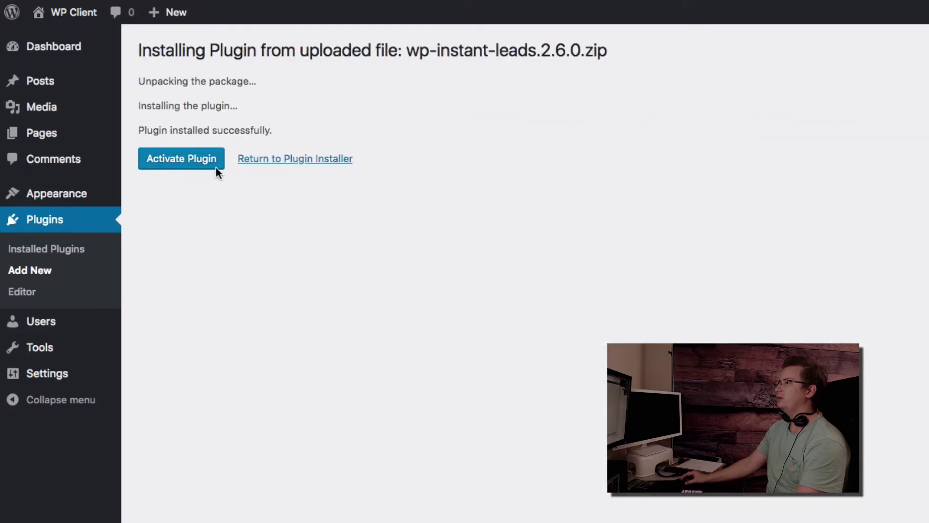
left_click(191, 166)
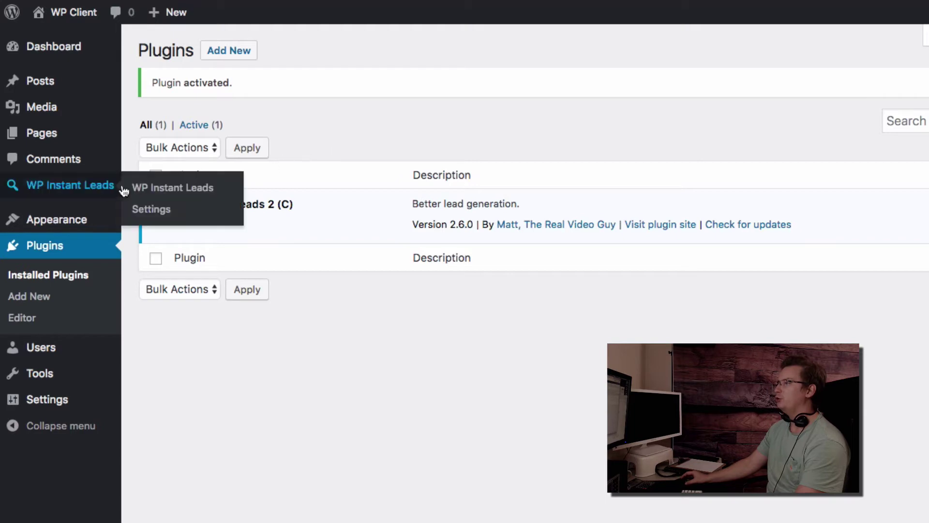
mouse_move(70, 185)
left_click(89, 189)
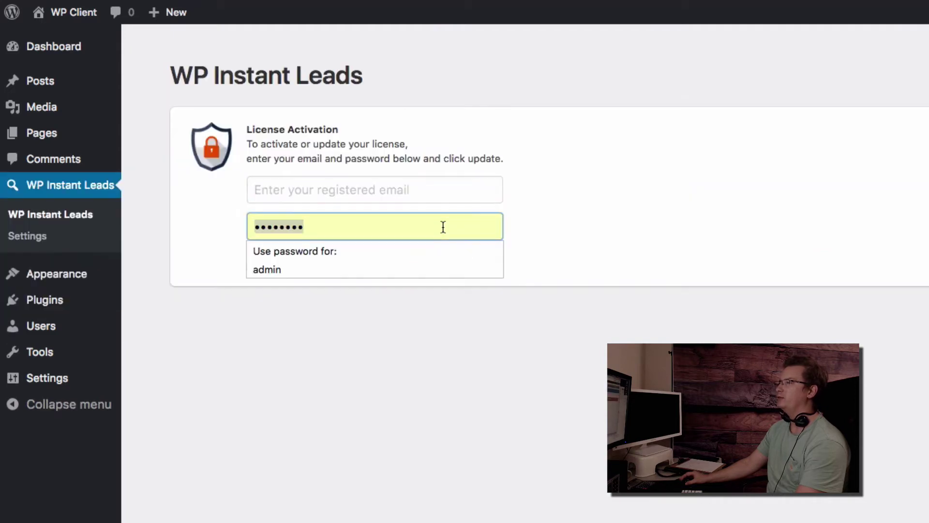
left_click(548, 219)
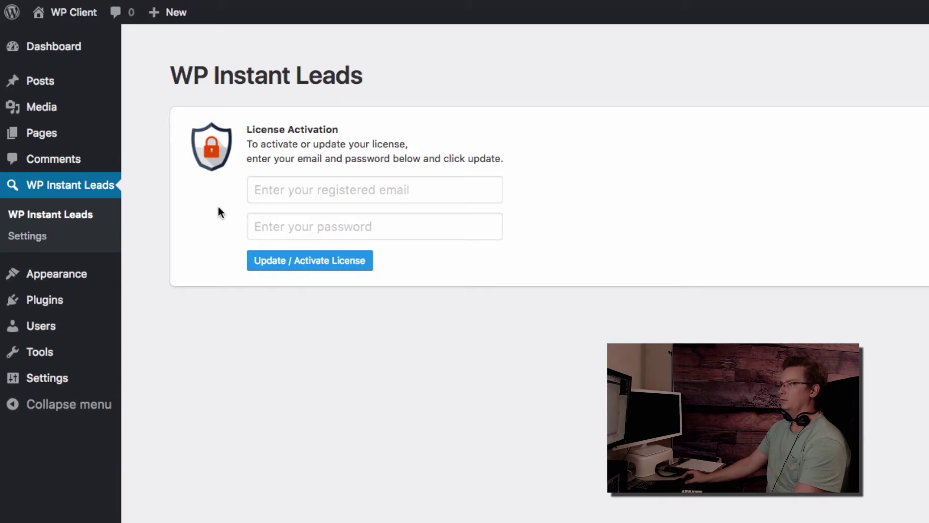
left_click(481, 180)
left_click(464, 184)
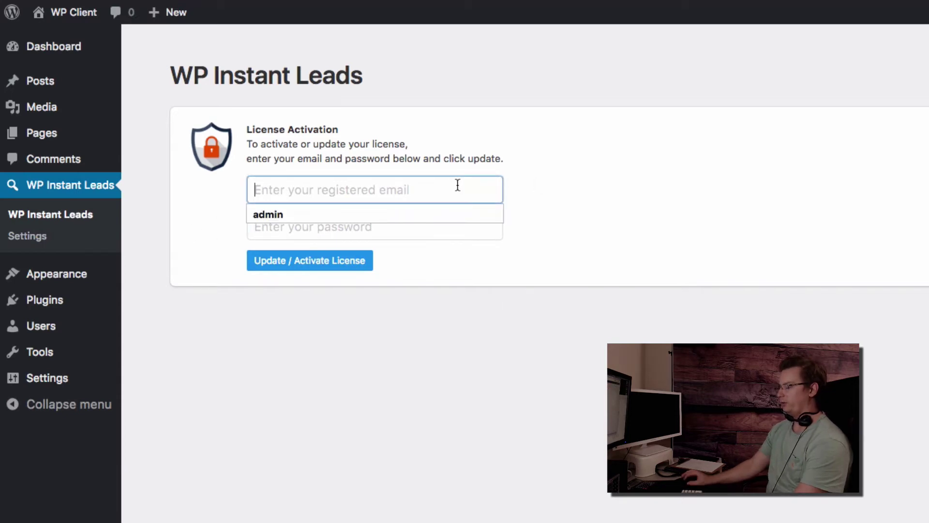
type("pay@#")
key("BackSpace")
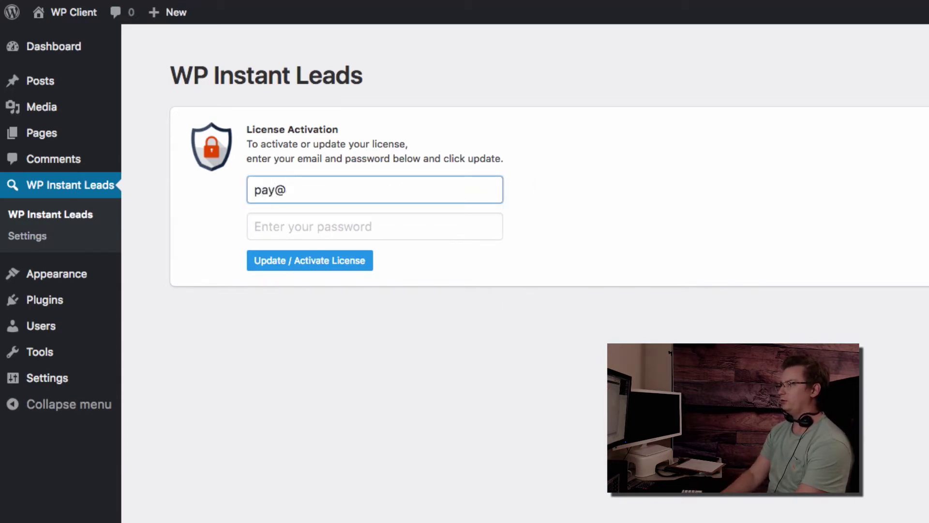
key("BackSpace")
key("BackSpace")
key("BackSpace")
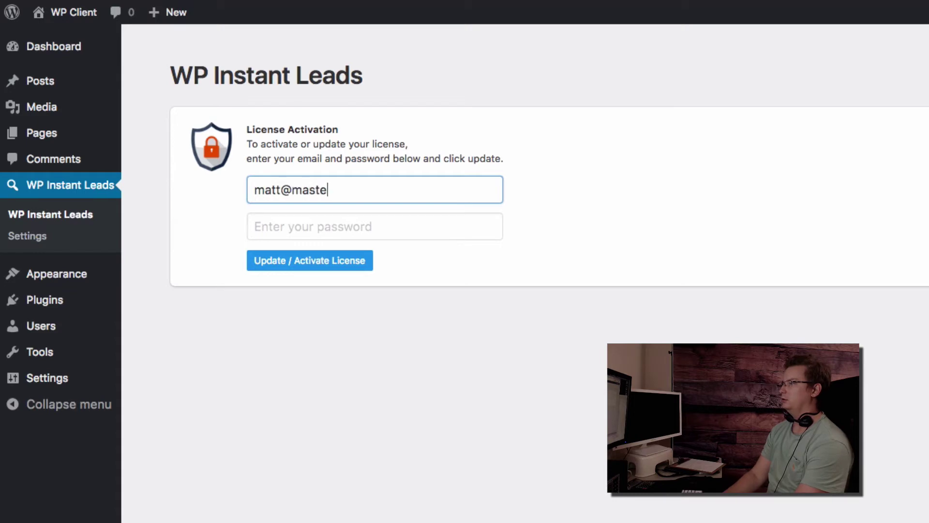
key("Tab")
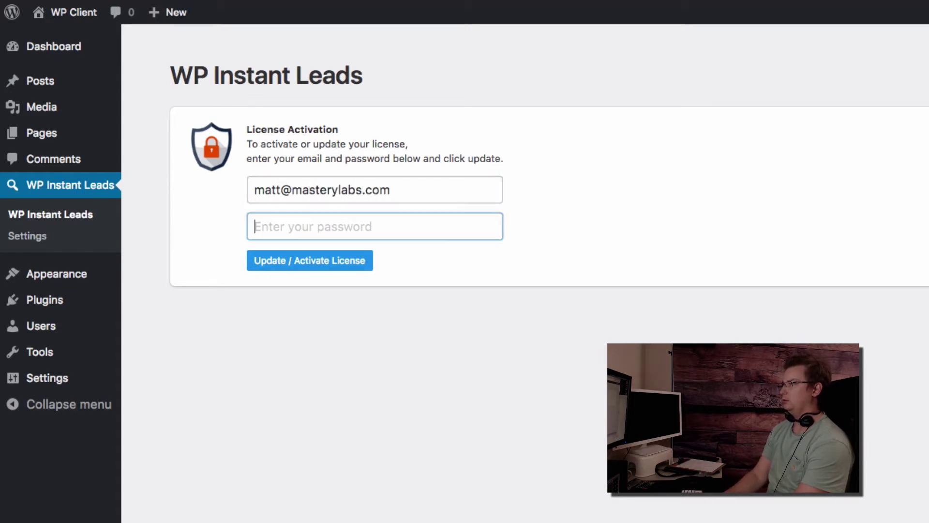
type("*******")
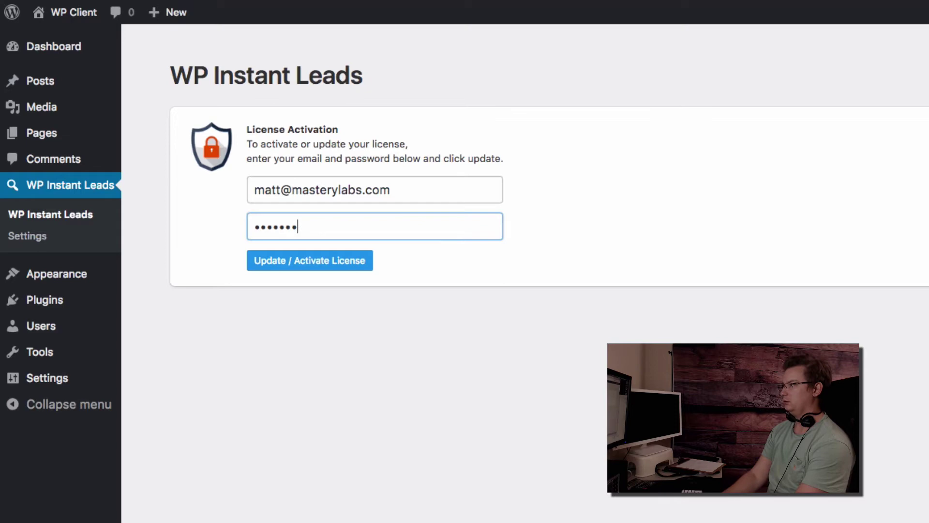
left_click(351, 261)
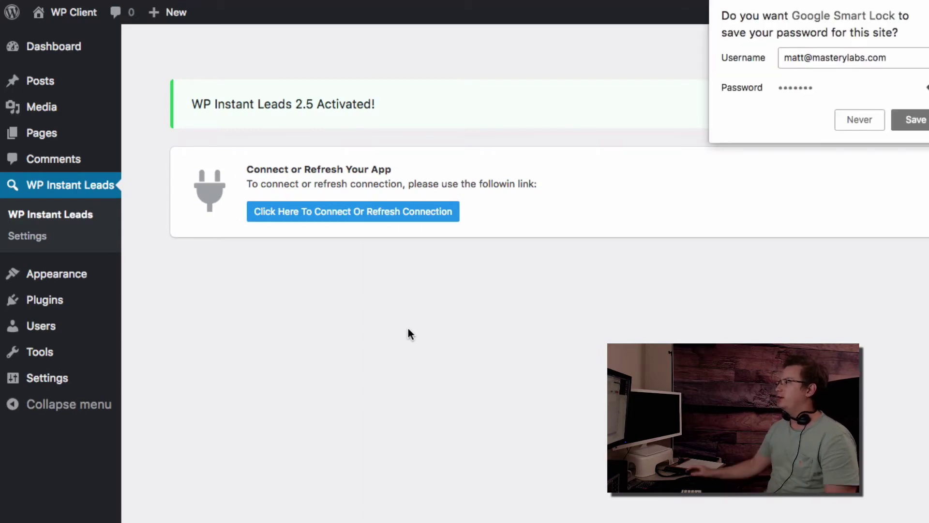
Step: Decline saving the browser password and connect the plugin to reach its lead search
left_click(870, 125)
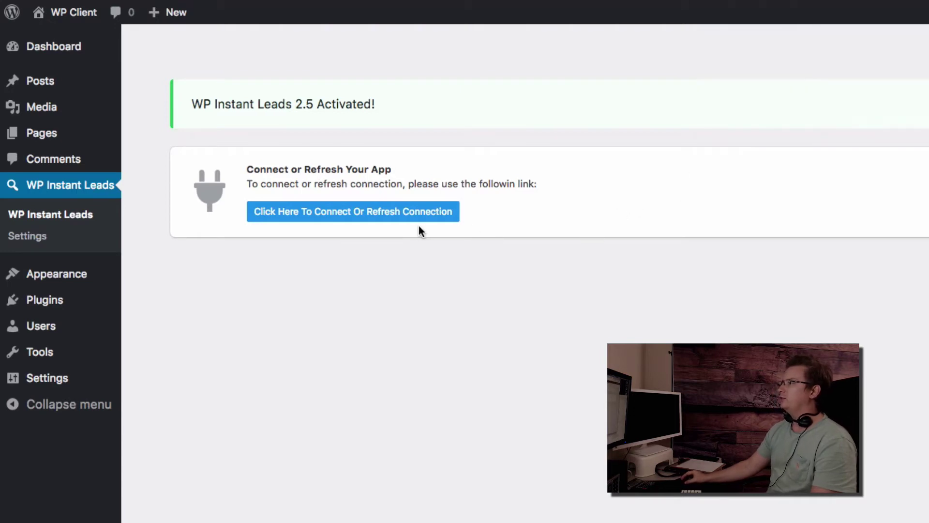
left_click(334, 222)
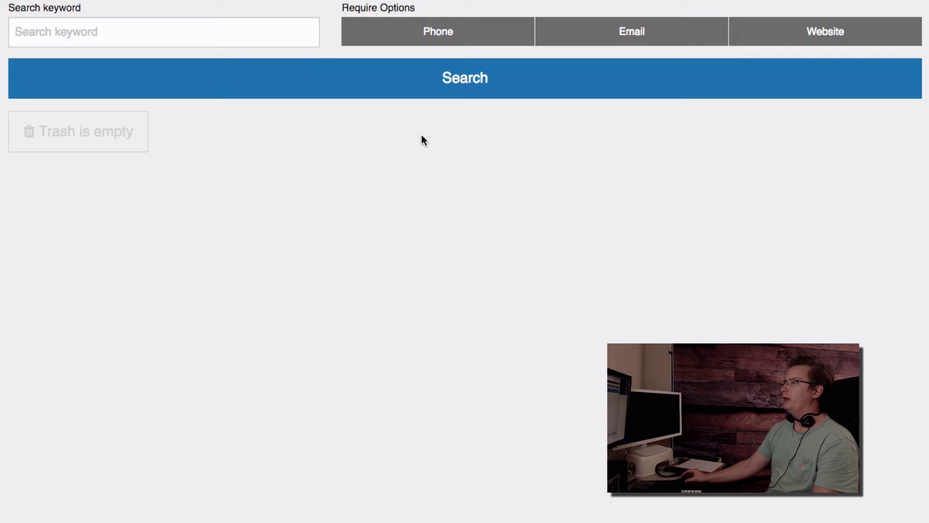
Step: Run a lead search for the keyword 'coffee london'
left_click(156, 31)
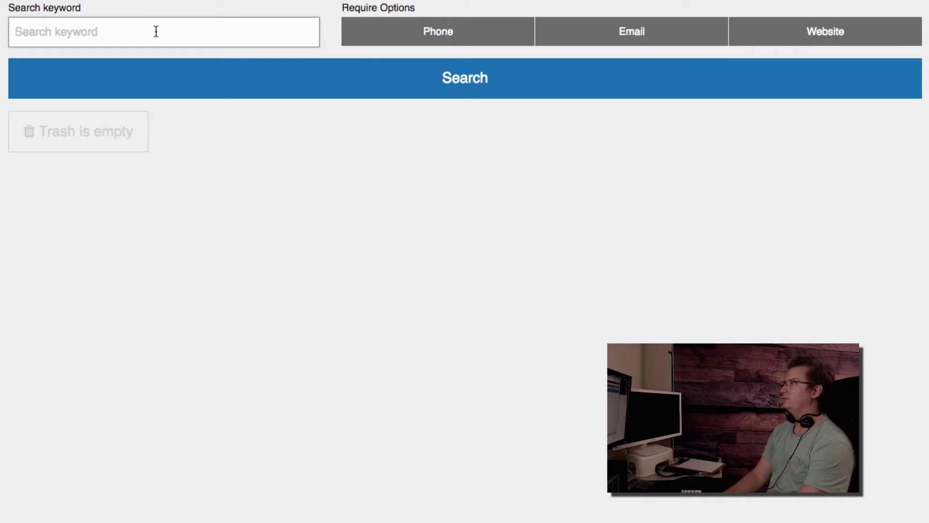
type("fee l")
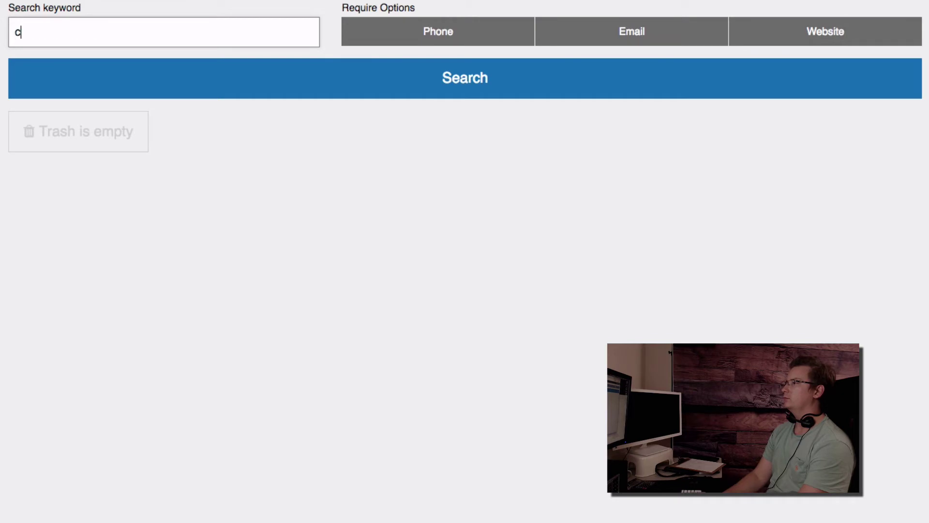
type("ondo")
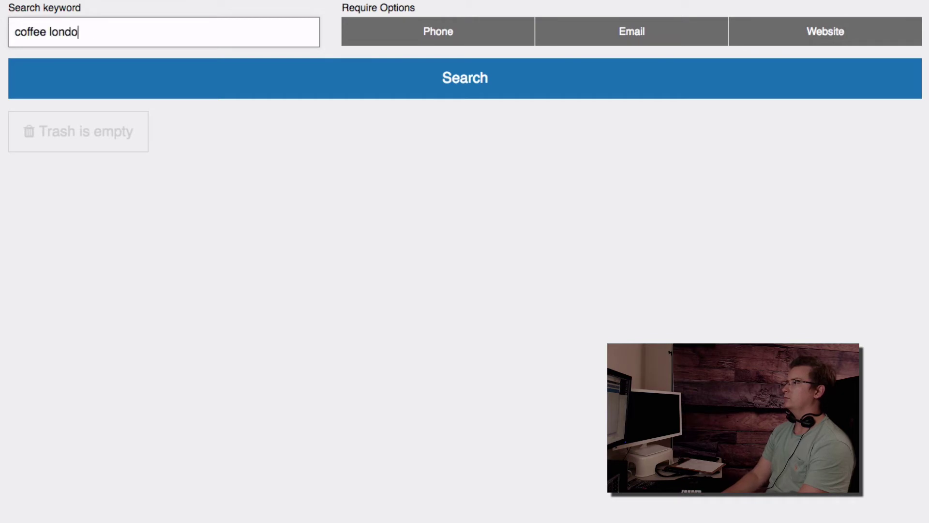
type("n")
key("Return")
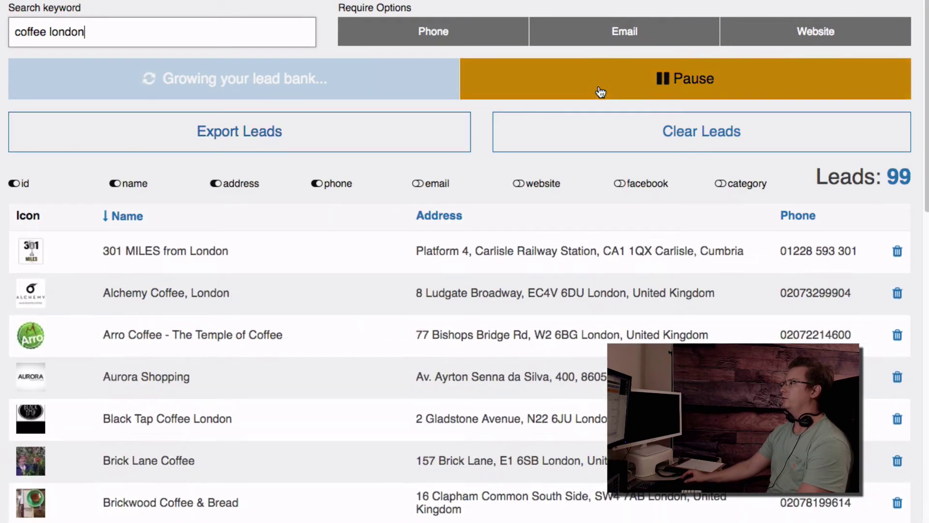
Step: Pause the search and toggle the Phone, Email and Website requirements on, then off
left_click(602, 88)
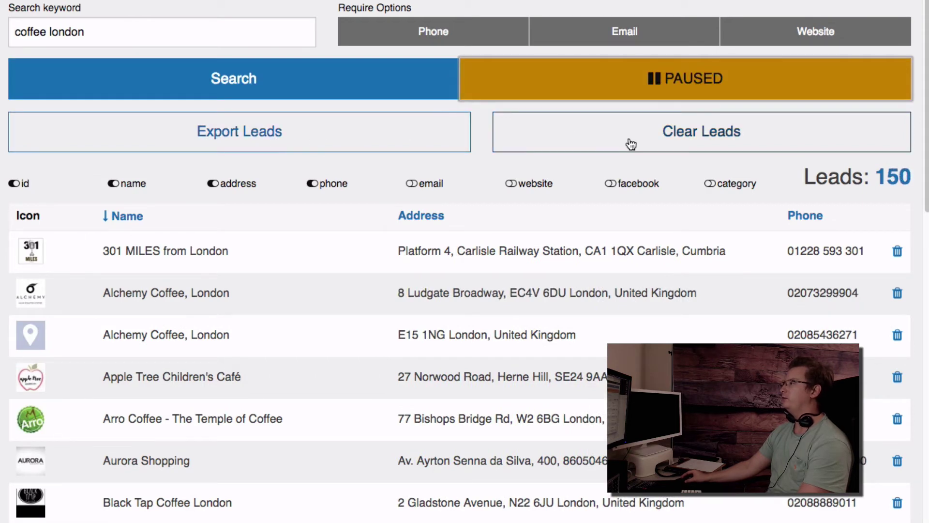
left_click(229, 37)
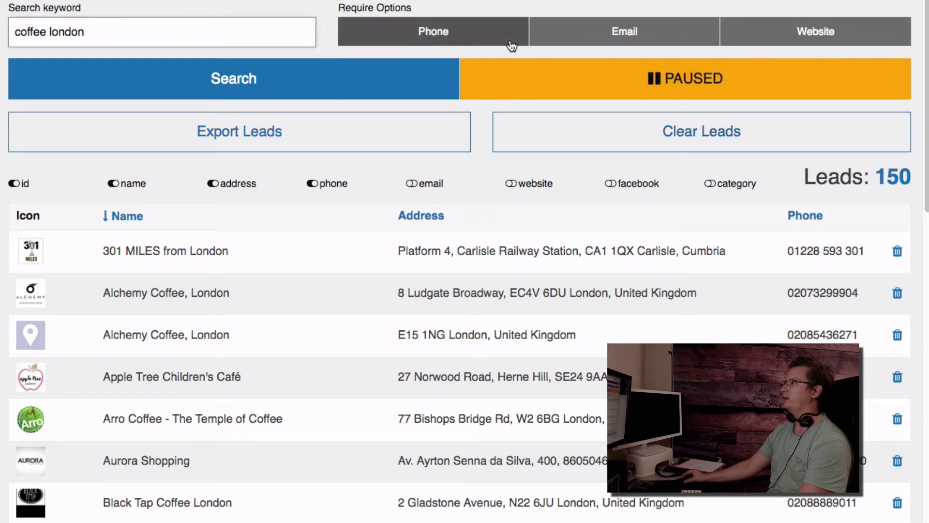
left_click(490, 41)
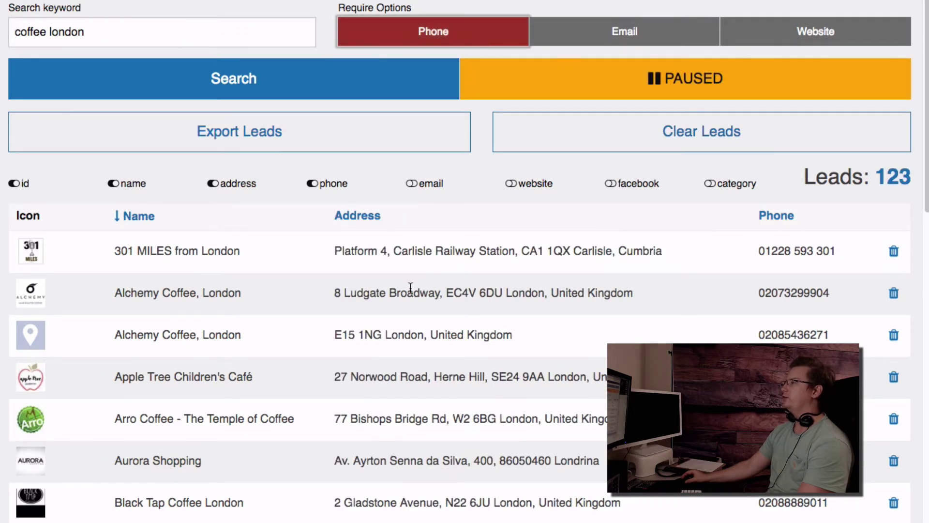
left_click(615, 36)
left_click(755, 38)
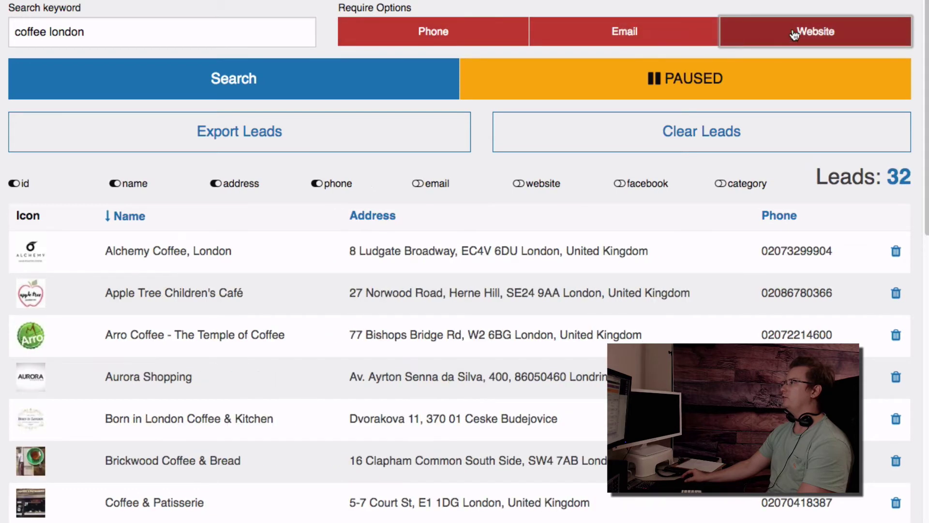
left_click(662, 39)
left_click(435, 38)
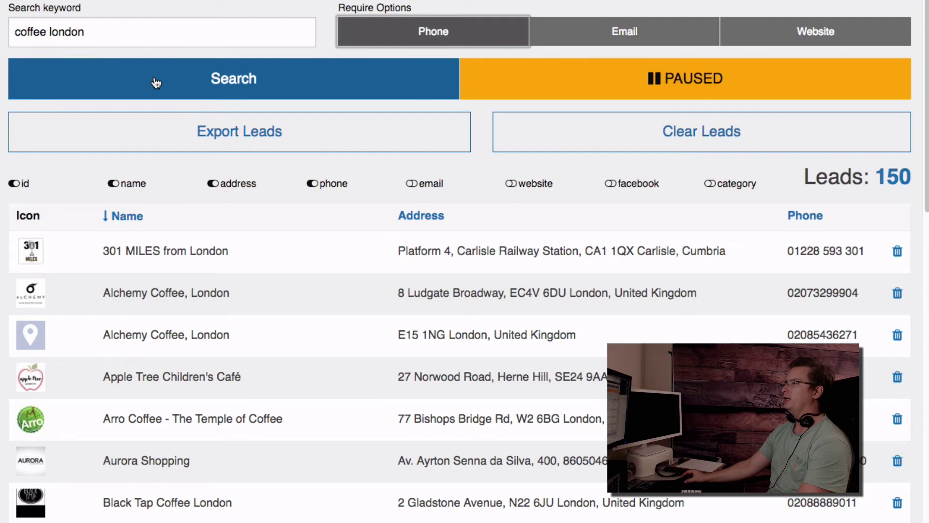
Step: Clear all collected leads and confirm the clearing
left_click(213, 82)
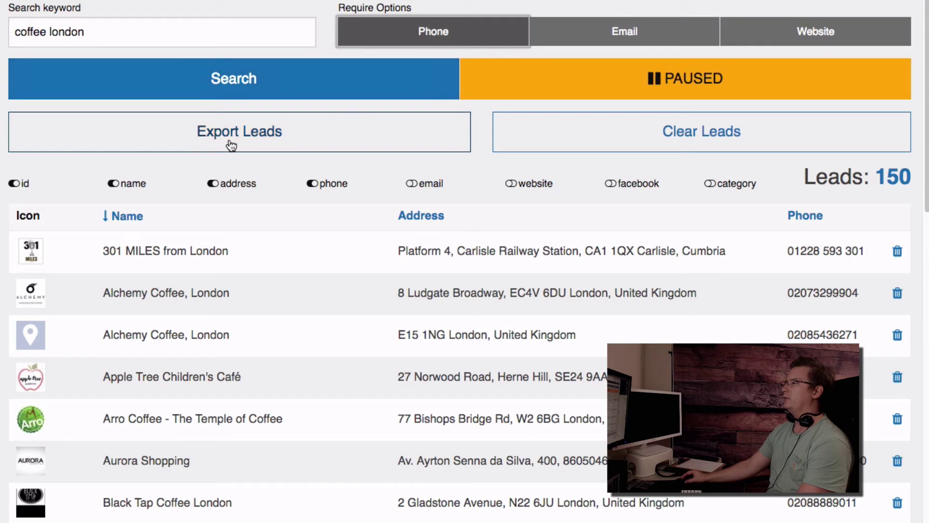
left_click(613, 141)
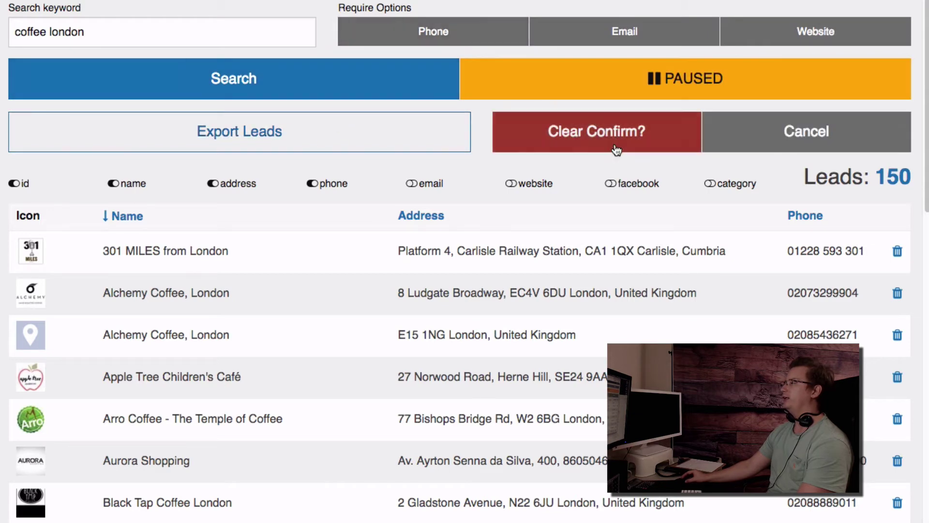
left_click(615, 140)
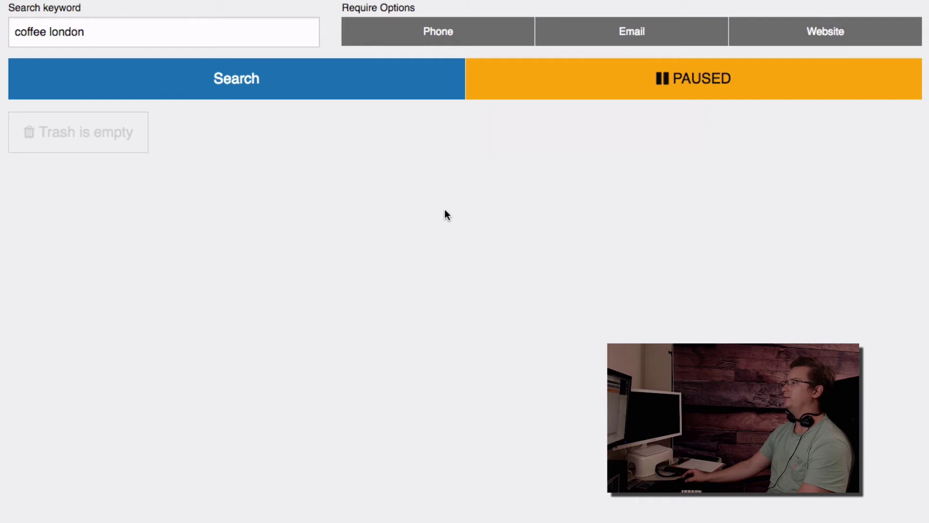
Step: Resume the coffee london search and scroll through the 24 resulting leads
left_click(334, 92)
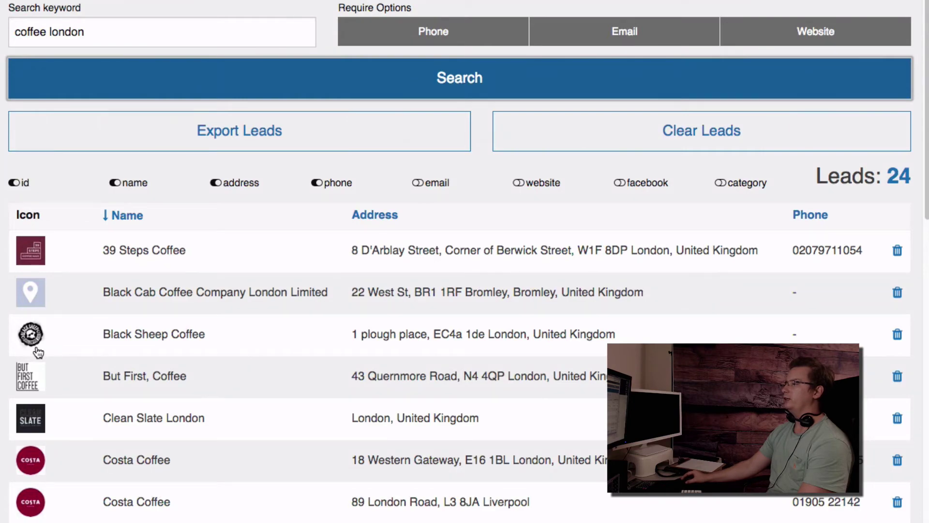
scroll(38, 353, "down", 1)
scroll(48, 414, "down", 10)
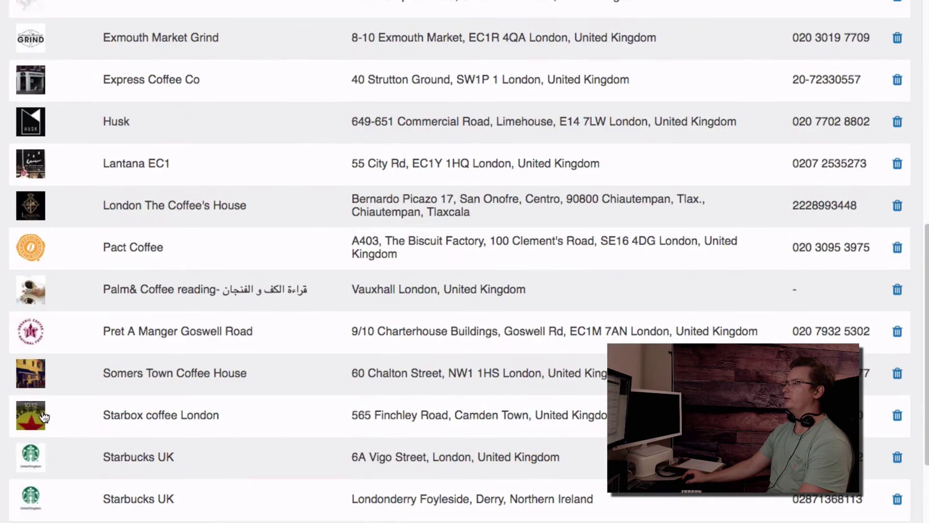
scroll(31, 417, "down", 5)
scroll(31, 417, "up", 5)
scroll(31, 418, "up", 10)
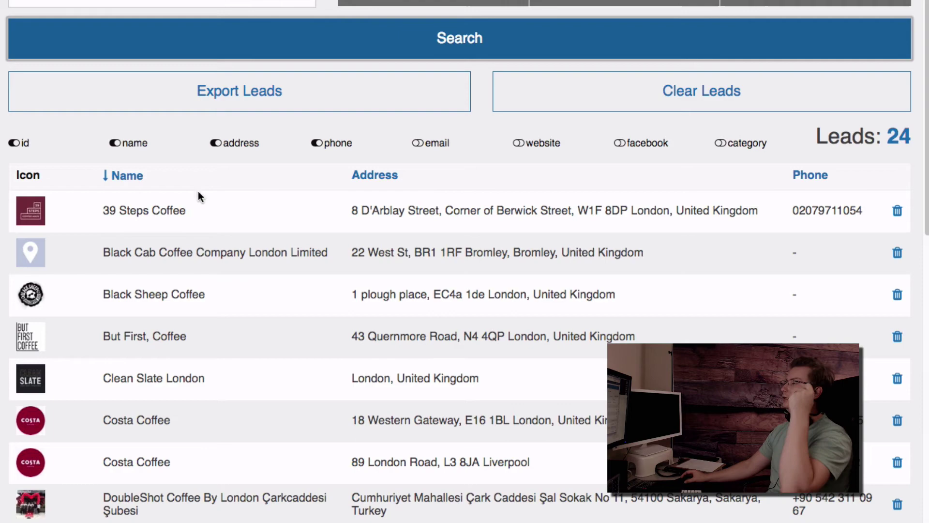
Step: Turn on the category column, review the leads' categories, and rerun the coffee london search
left_click(124, 144)
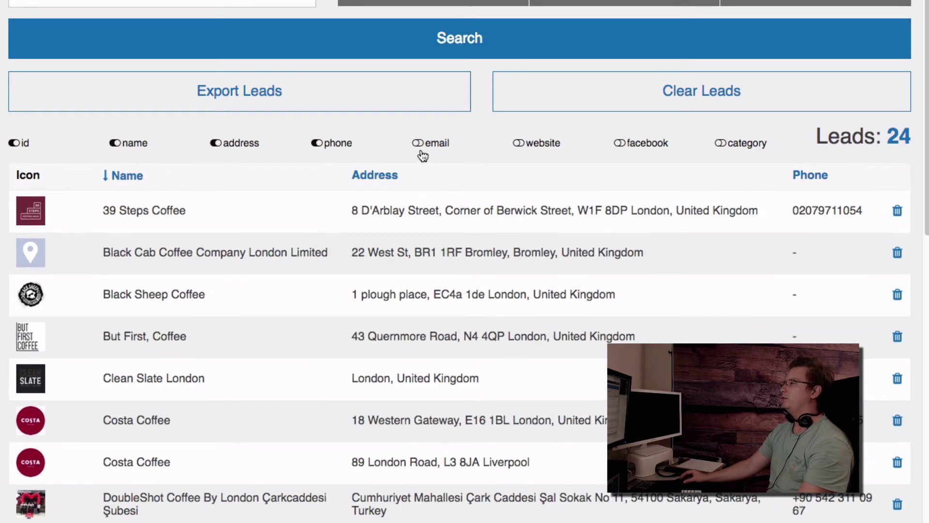
left_click(741, 144)
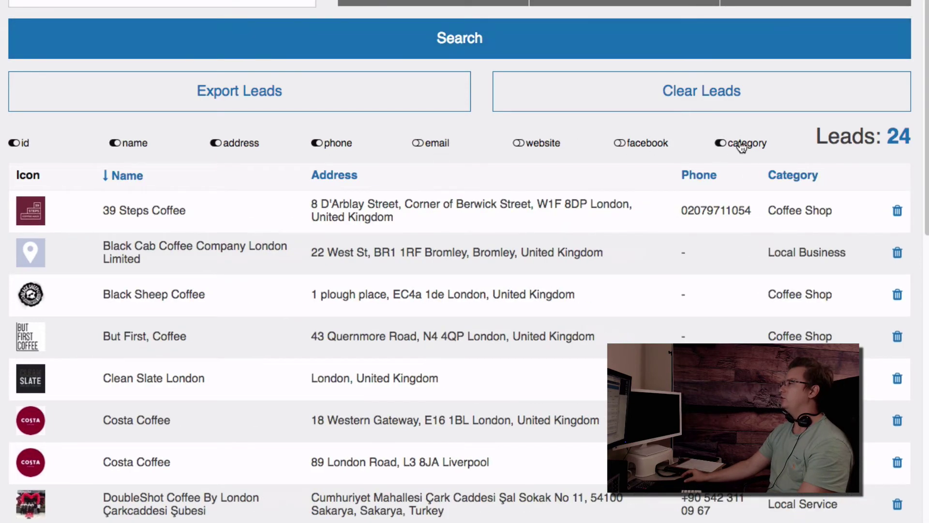
scroll(564, 186, "down", 5)
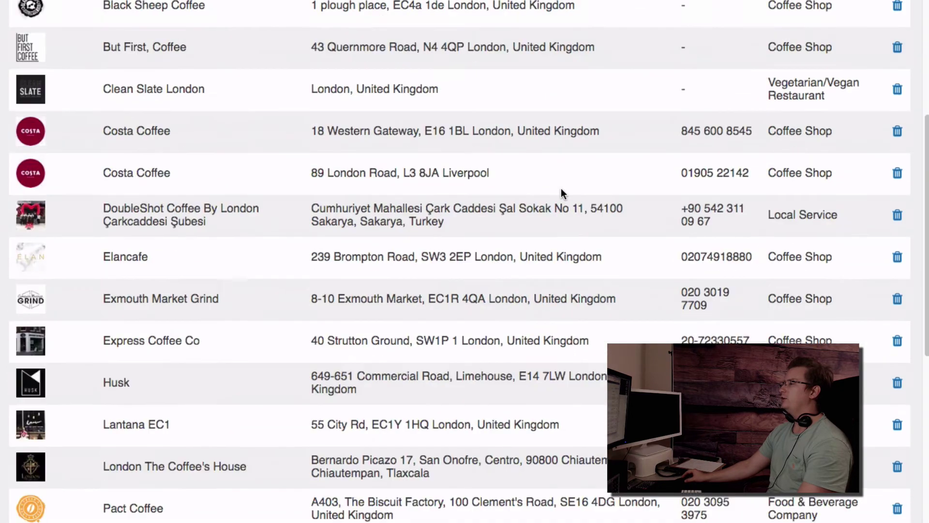
scroll(573, 199, "down", 10)
scroll(648, 206, "up", 2)
scroll(719, 208, "down", 1)
scroll(716, 207, "down", 2)
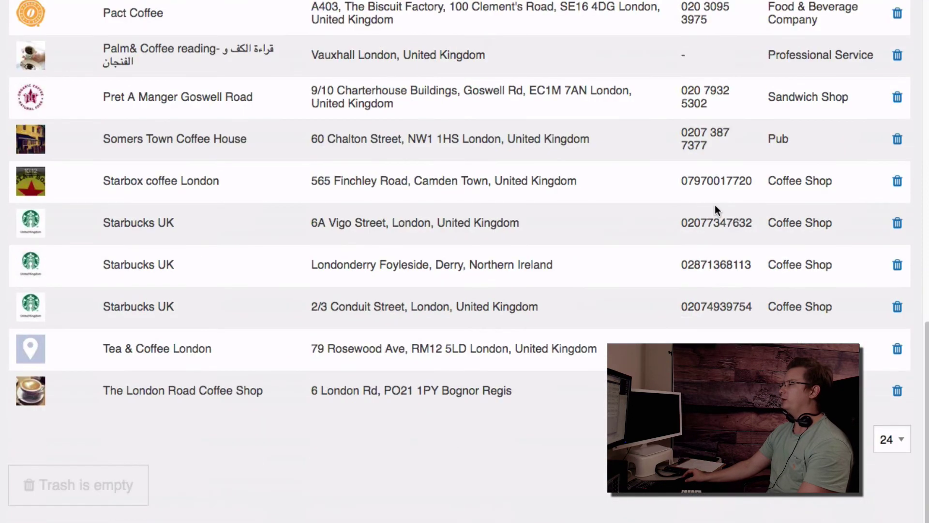
scroll(309, 417, "up", 10)
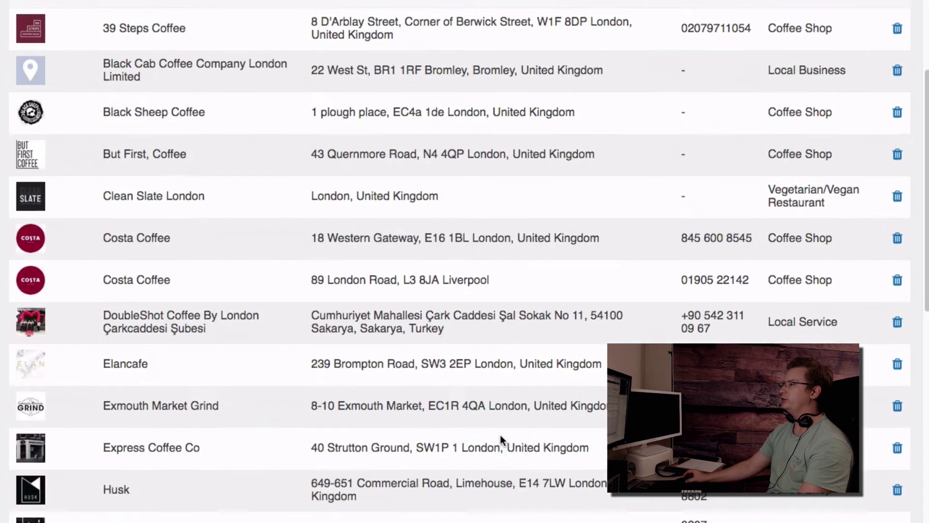
scroll(500, 434, "up", 5)
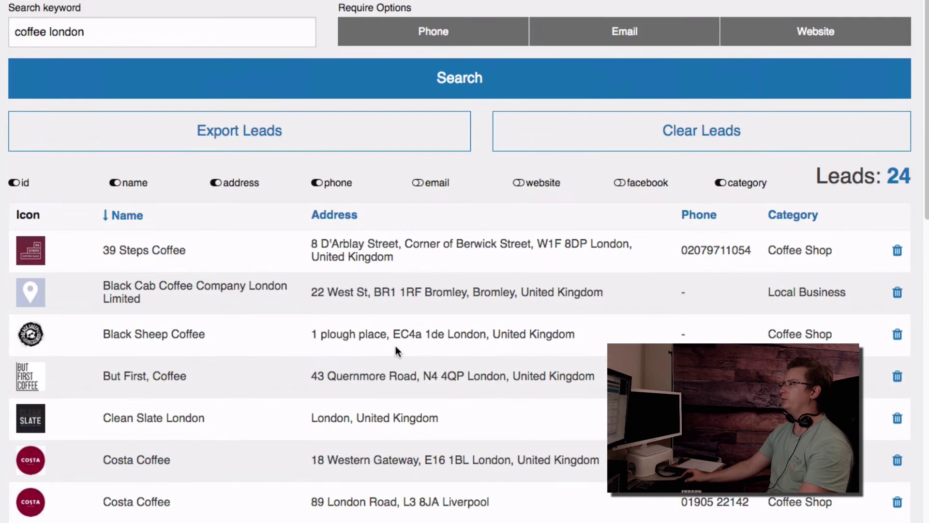
left_click(468, 81)
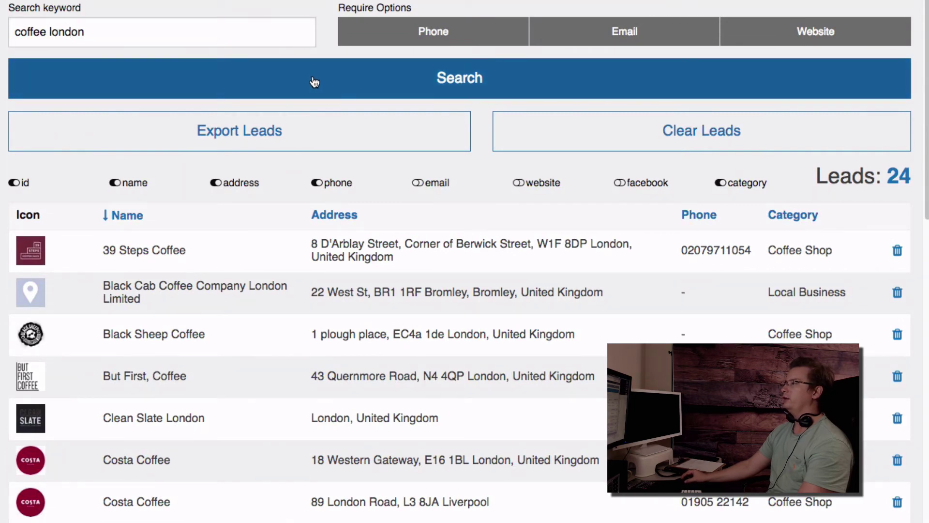
Step: Shorten the keyword to 'coffee', run the search, then pause it
double_click(76, 32)
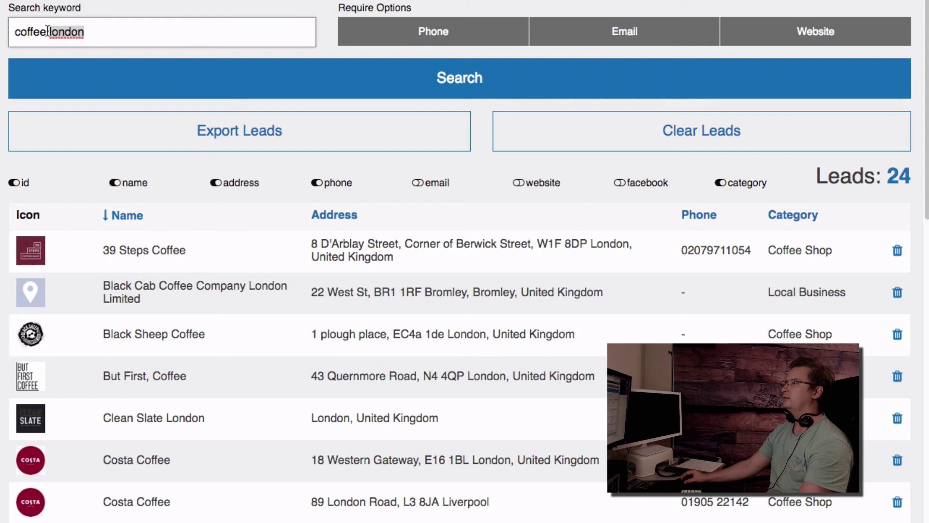
key("BackSpace")
left_click(348, 86)
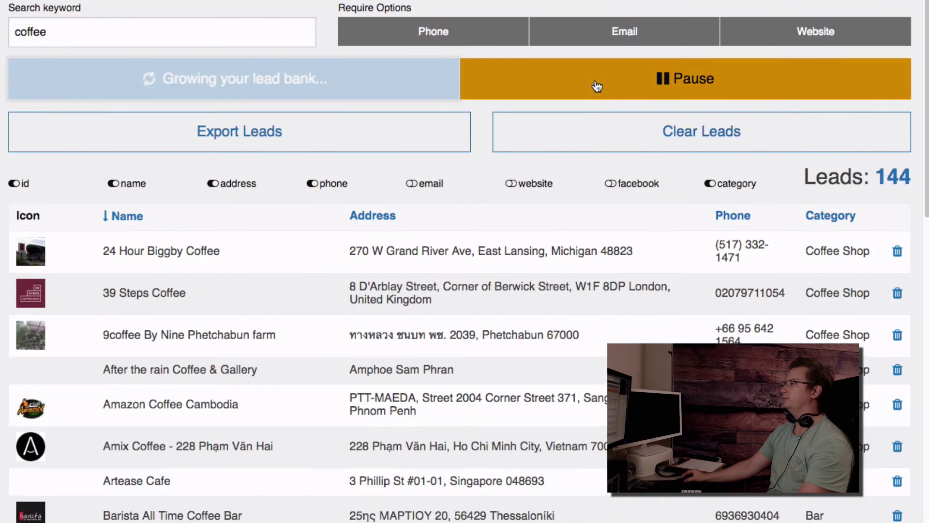
left_click(595, 84)
Step: Page through the coffee results to pages 3, 5 and back to 3
scroll(523, 209, "down", 15)
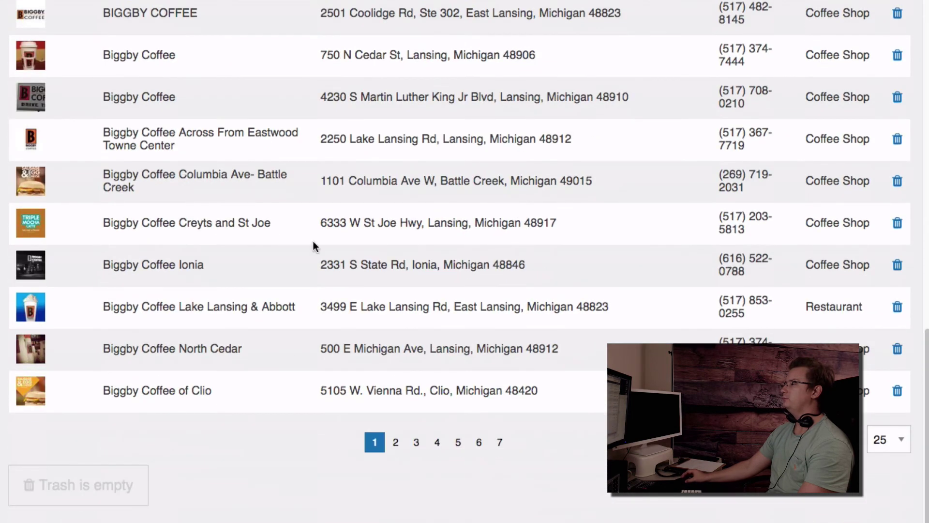
left_click(417, 443)
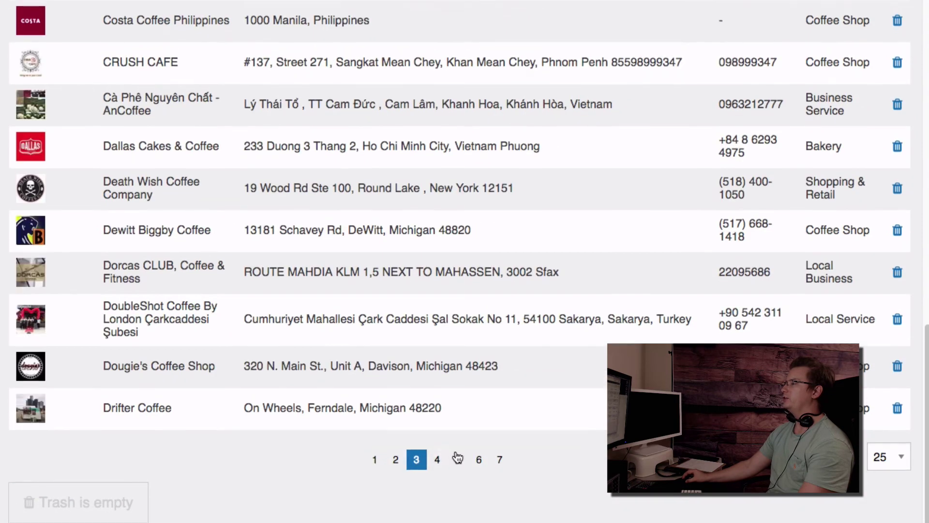
left_click(457, 452)
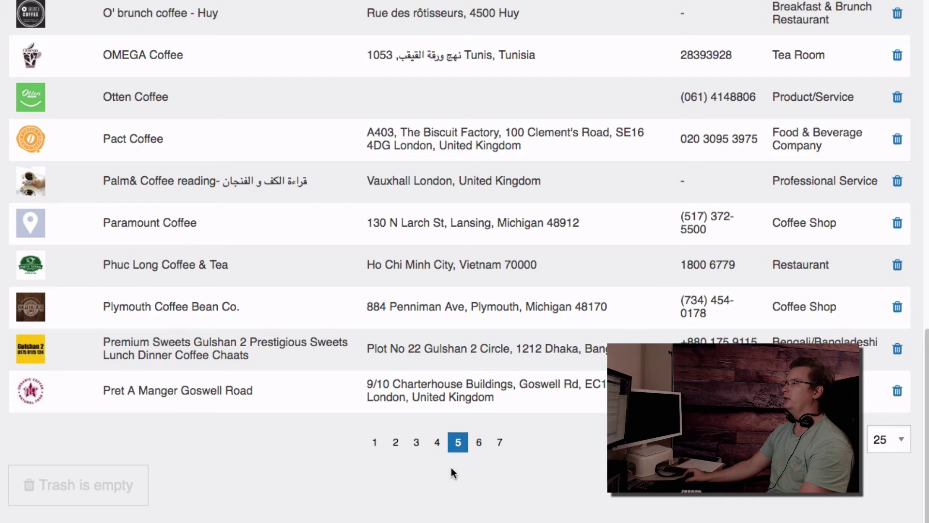
scroll(269, 434, "up", 2)
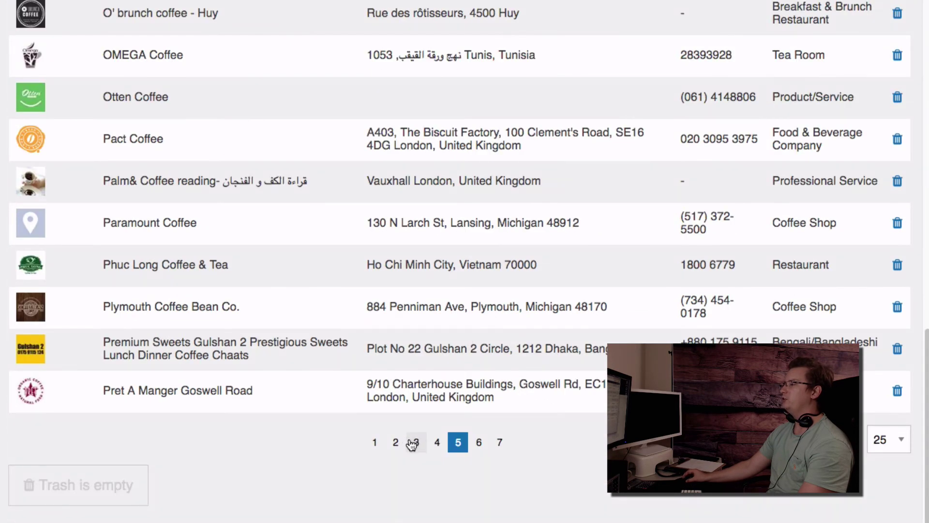
left_click(415, 442)
scroll(456, 209, "up", 10)
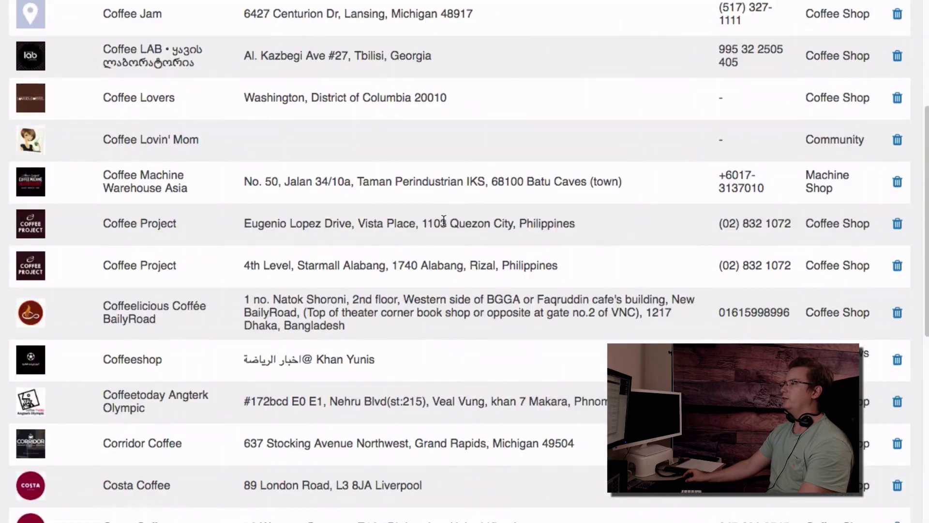
scroll(484, 222, "up", 7)
scroll(597, 271, "down", 15)
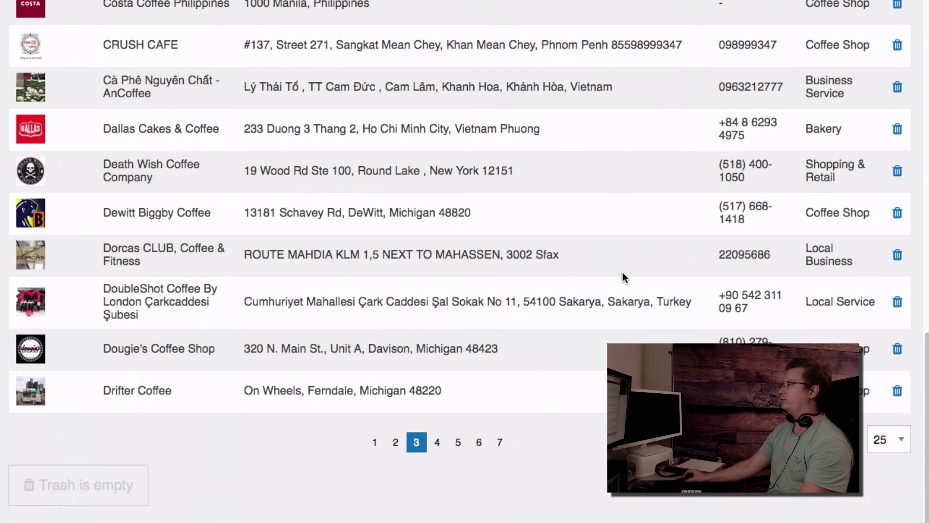
Step: Trash five leads: AnCoffee, Costa Coffee Philippines, Costa Coffee, Corridor Coffee, Coffeetoday Angterk Olympic
scroll(822, 320, "up", 4)
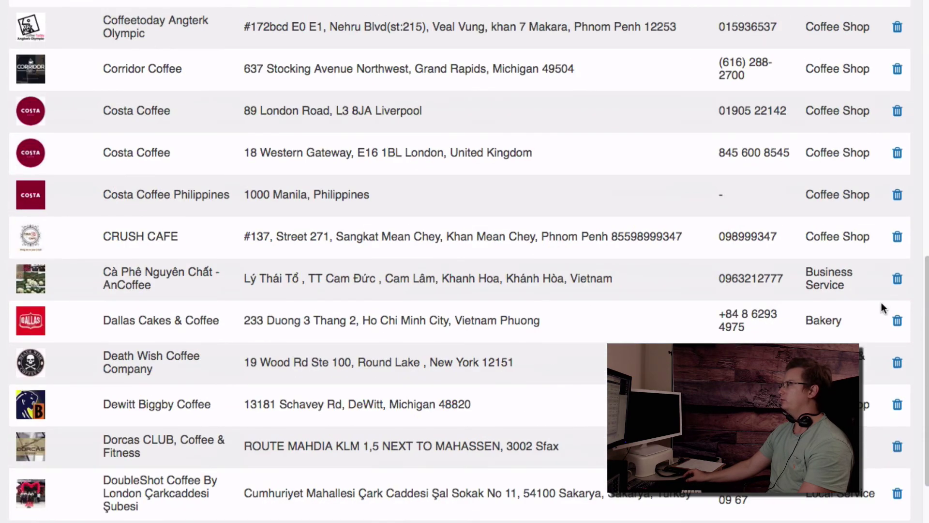
left_click(898, 282)
left_click(897, 195)
left_click(898, 111)
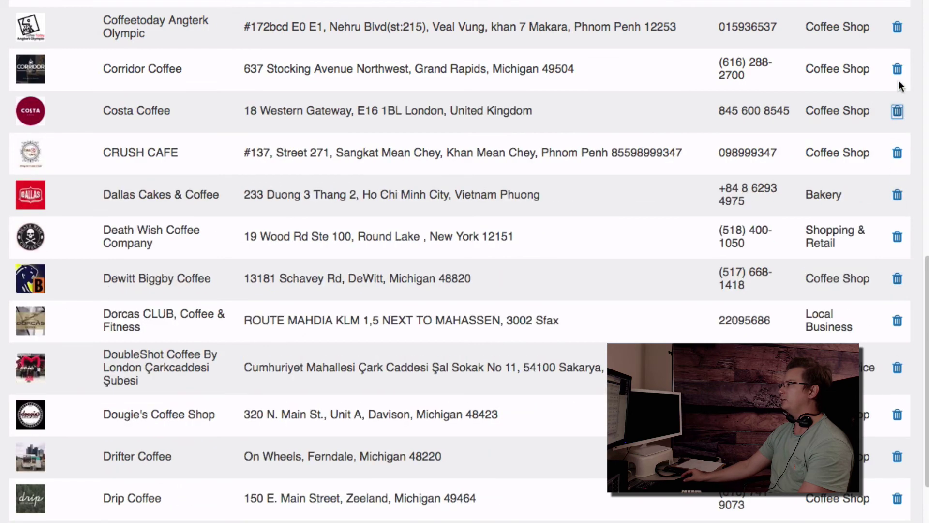
left_click(898, 68)
left_click(897, 28)
Step: Review the five trashed leads, then collapse the Trash section
scroll(674, 328, "up", 10)
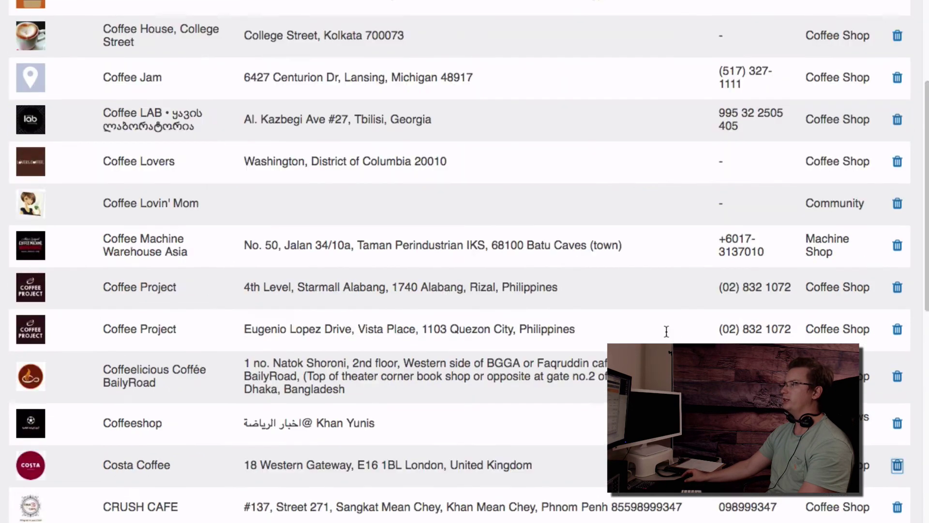
scroll(666, 331, "down", 10)
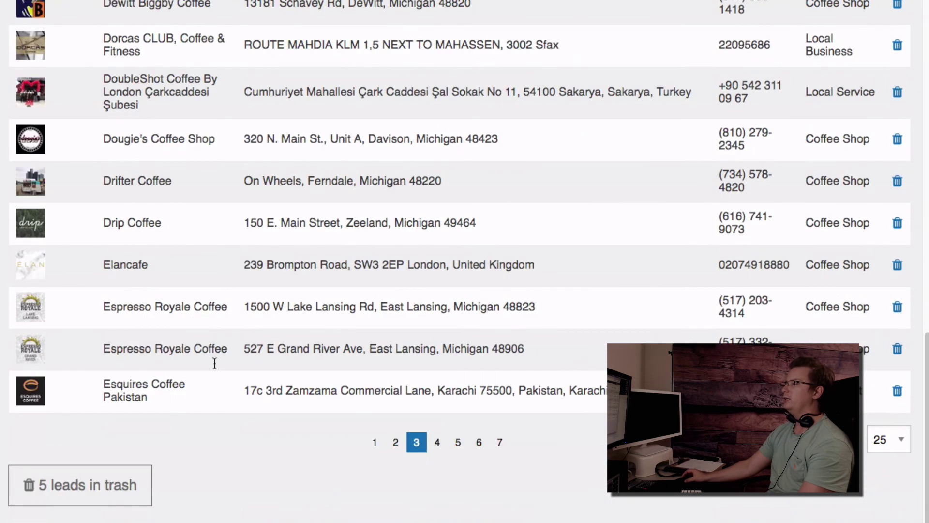
left_click(70, 492)
scroll(303, 467, "down", 7)
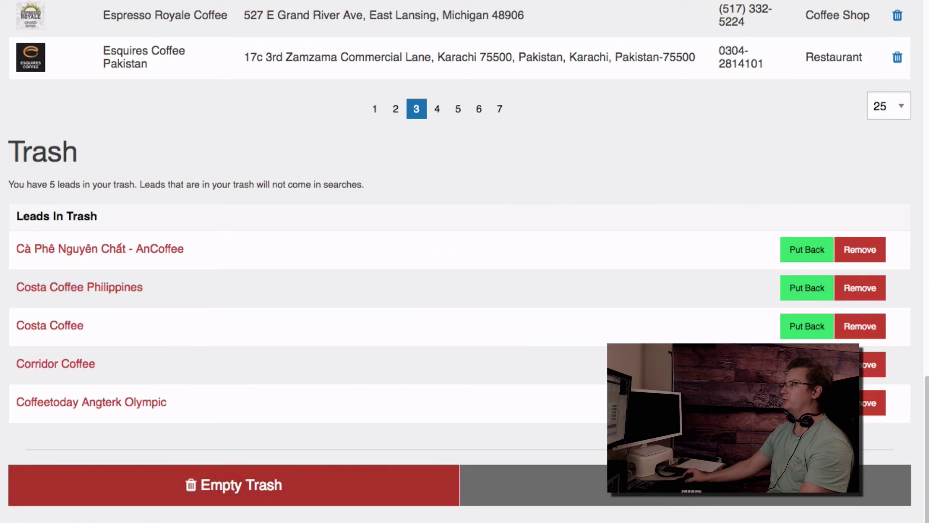
left_click(700, 496)
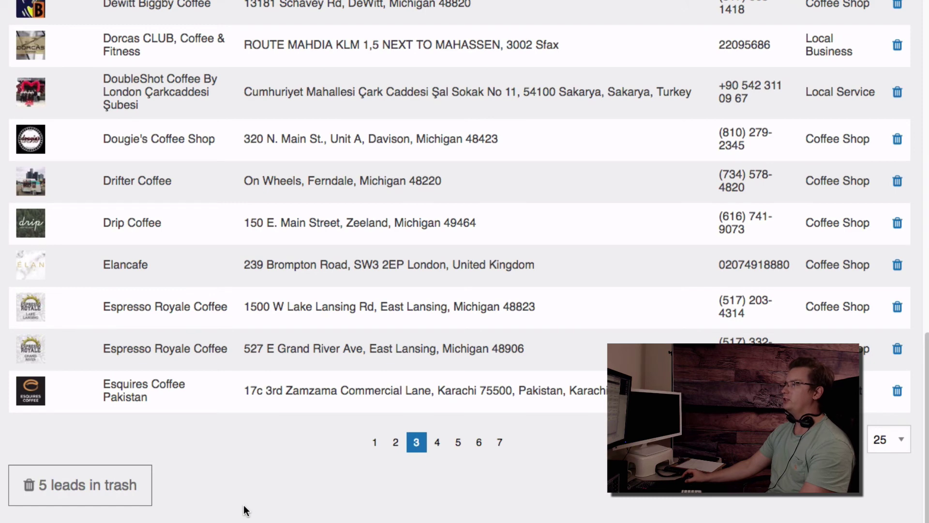
scroll(291, 489, "up", 15)
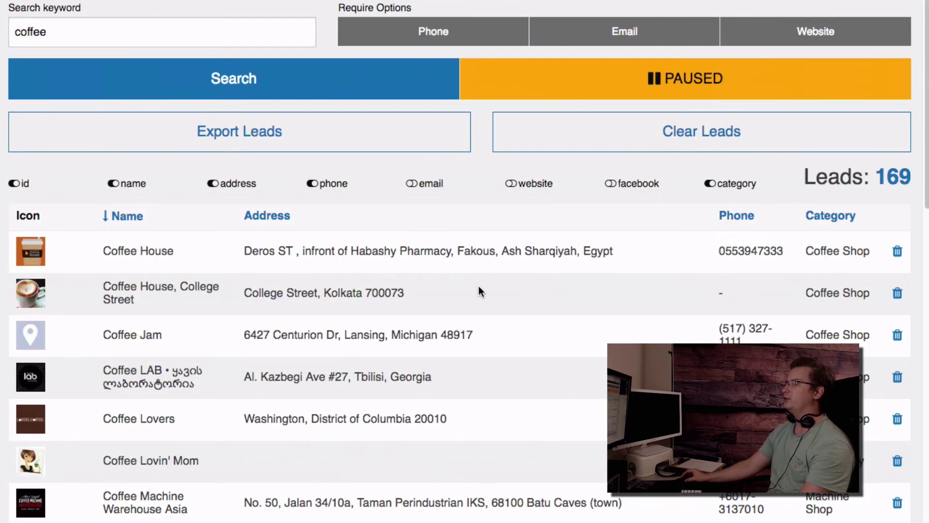
scroll(531, 298, "down", 2)
scroll(527, 297, "down", 1)
scroll(527, 297, "up", 3)
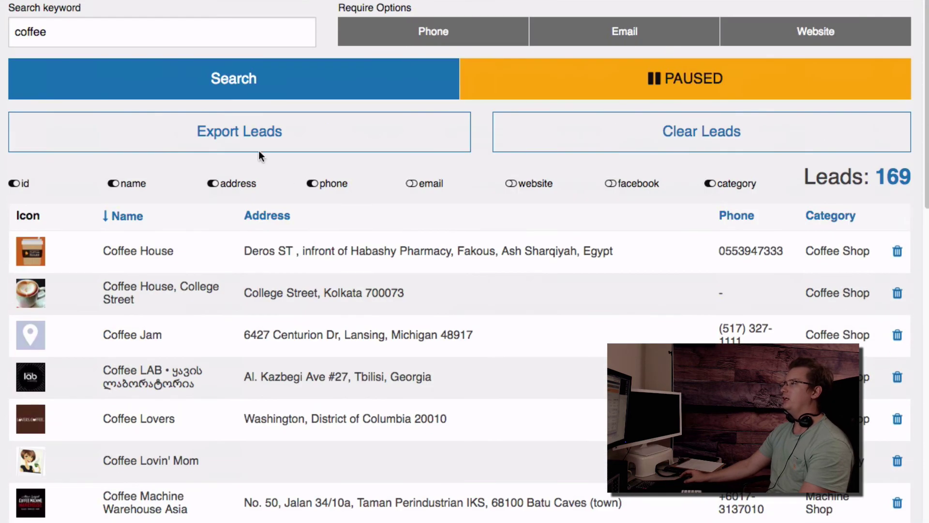
scroll(542, 300, "down", 15)
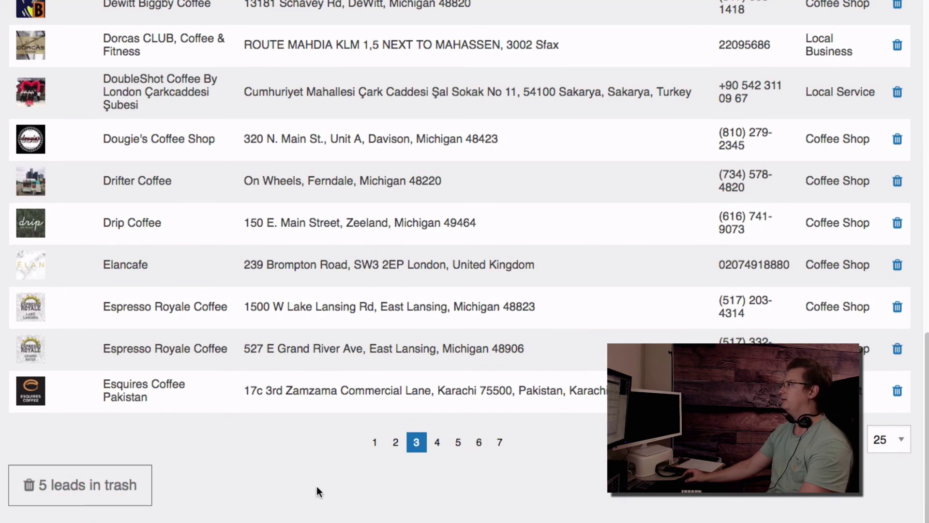
scroll(269, 473, "up", 15)
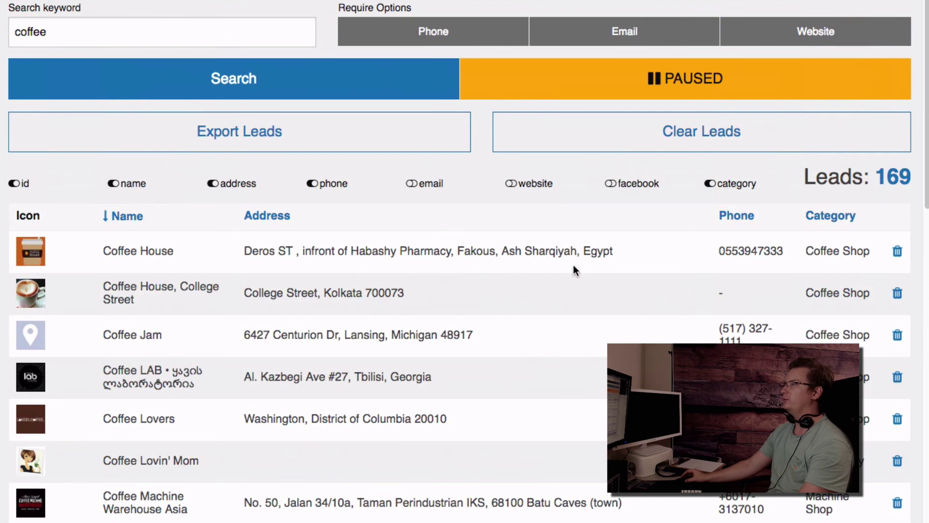
scroll(457, 245, "down", 2)
scroll(458, 244, "down", 15)
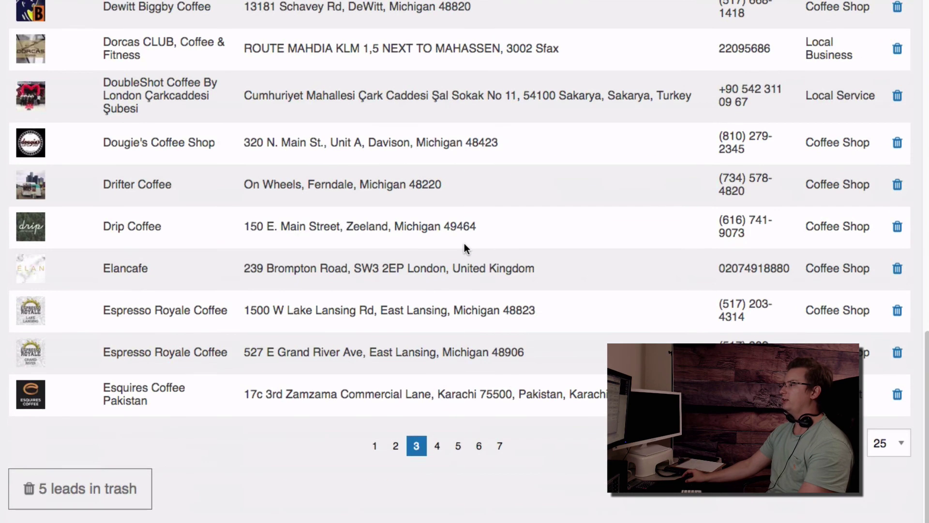
scroll(457, 245, "up", 3)
scroll(457, 244, "up", 5)
scroll(458, 242, "up", 8)
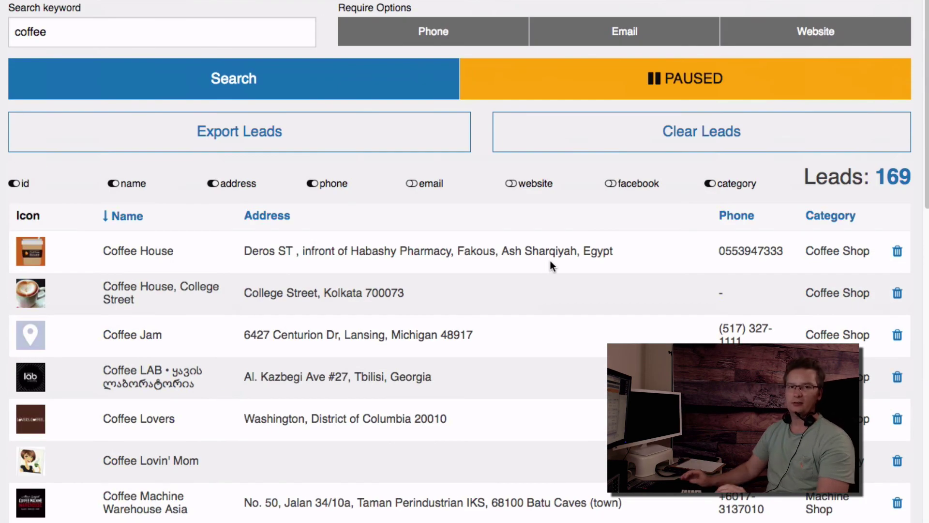